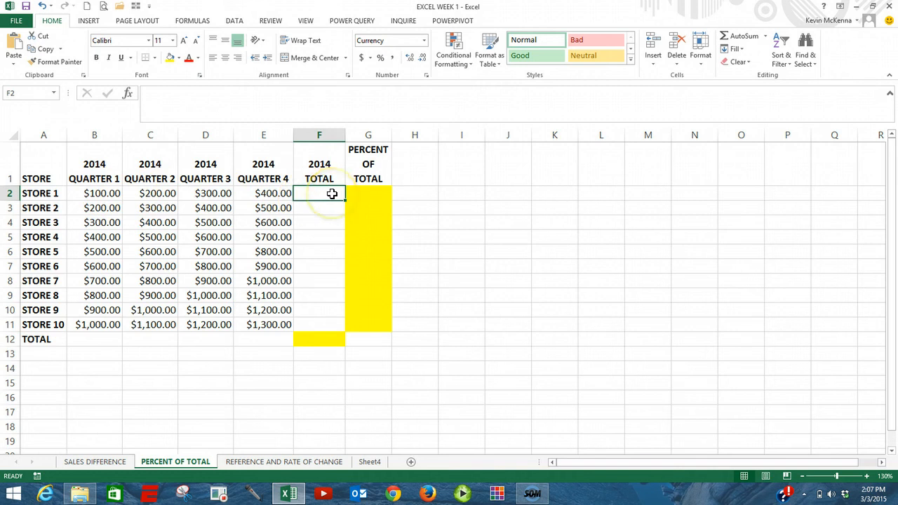
# Step: Sum B2:E2 in F2 as Store 1's 2014 total and fill the formula down through F12
pyautogui.click(739, 41)
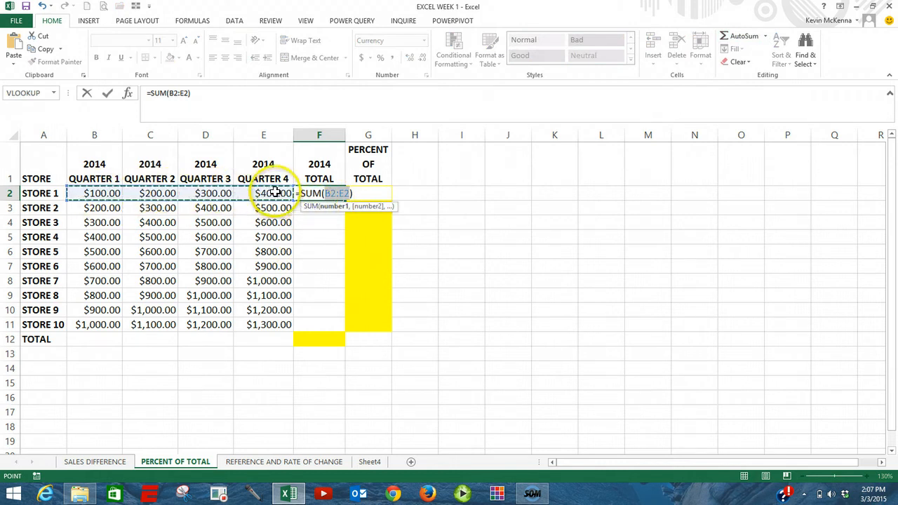
pyautogui.click(109, 98)
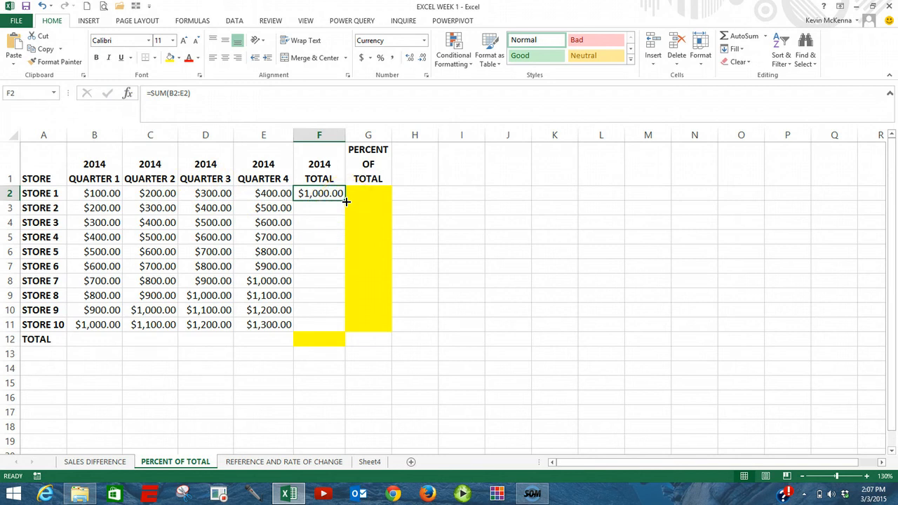
pyautogui.moveTo(346, 201); pyautogui.dragTo(339, 341)
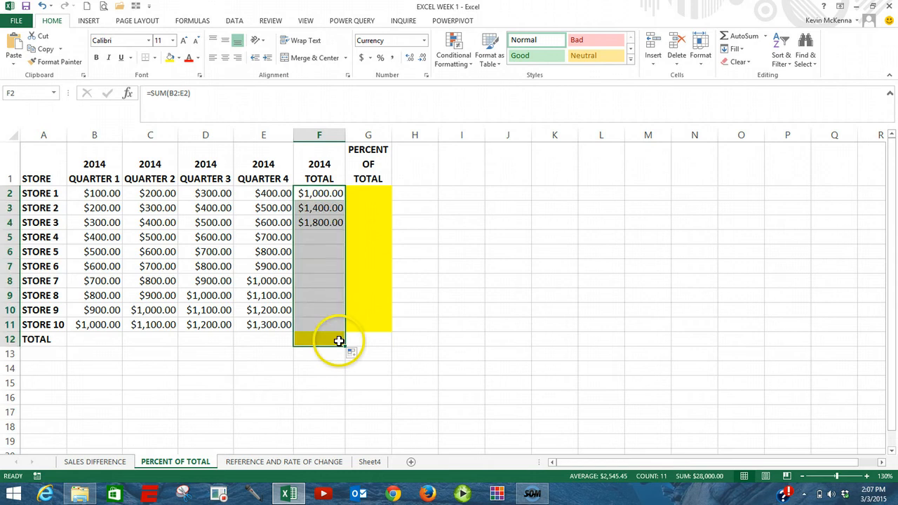
# Step: Sum B2:B11 in B12 as the Quarter 1 total and fill the formula across the TOTAL row through F12
pyautogui.click(98, 338)
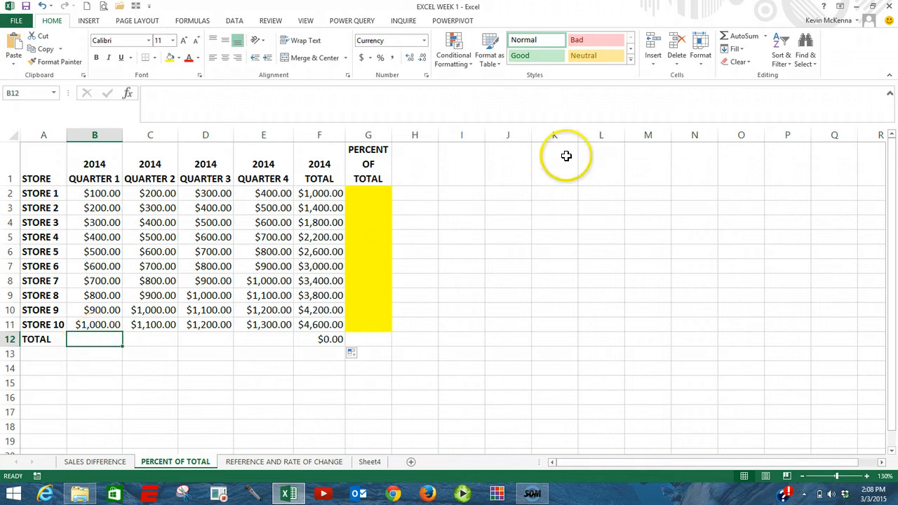
pyautogui.click(742, 36)
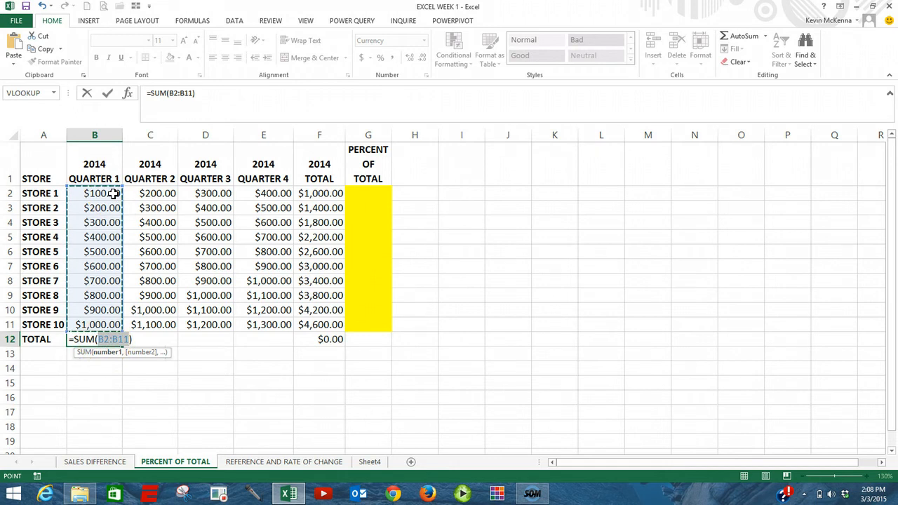
pyautogui.moveTo(113, 193); pyautogui.dragTo(100, 330)
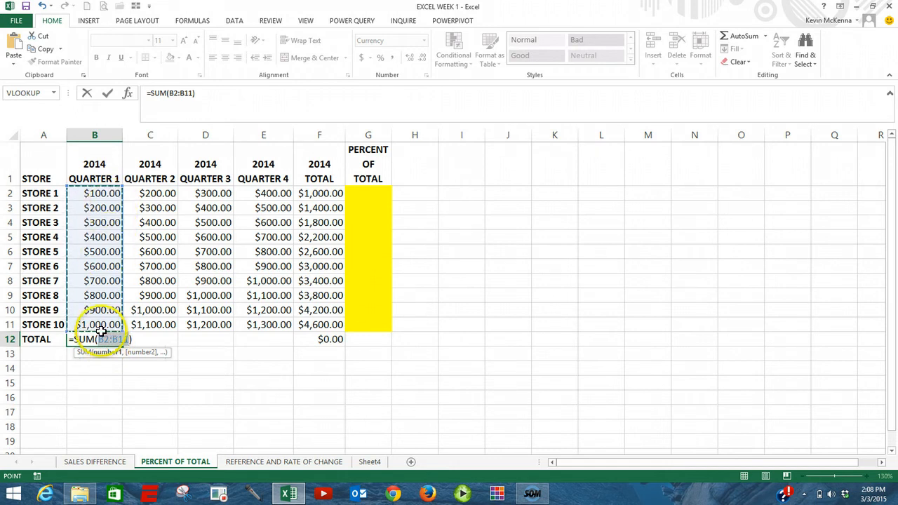
pyautogui.click(109, 99)
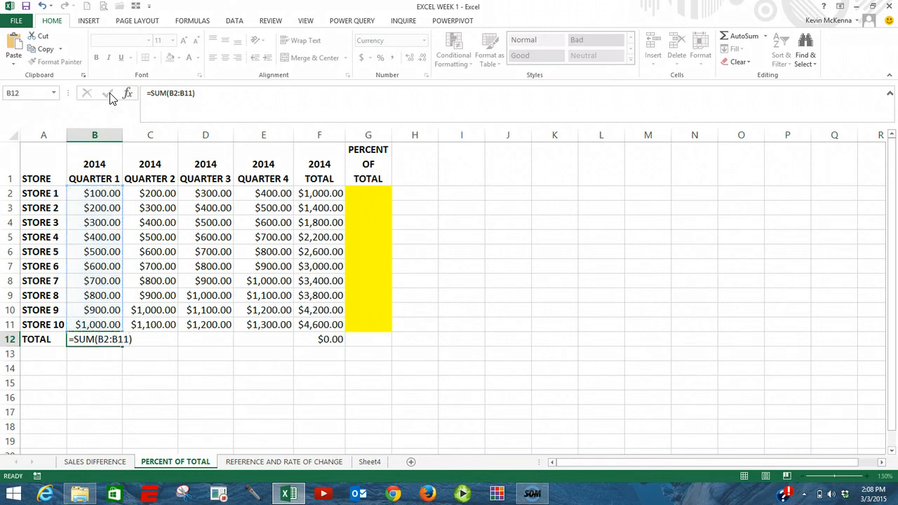
pyautogui.click(107, 346)
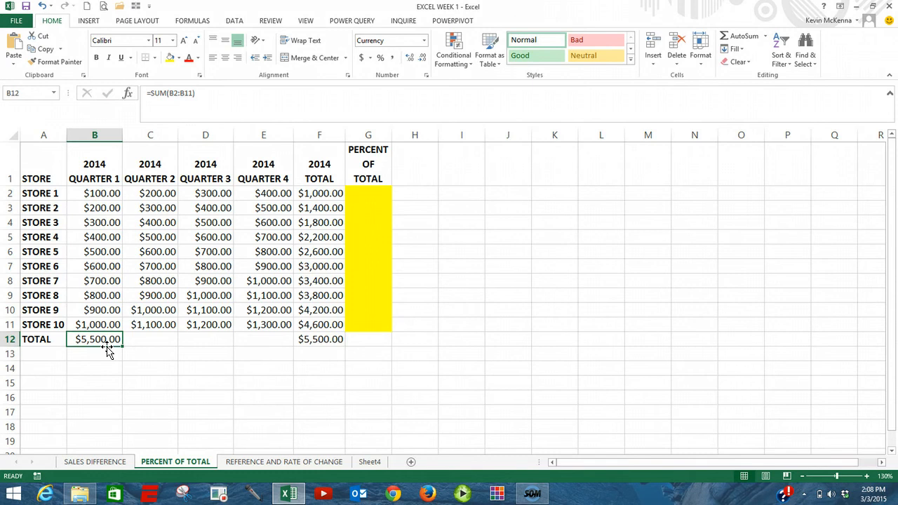
pyautogui.click(106, 341)
pyautogui.doubleClick(107, 339)
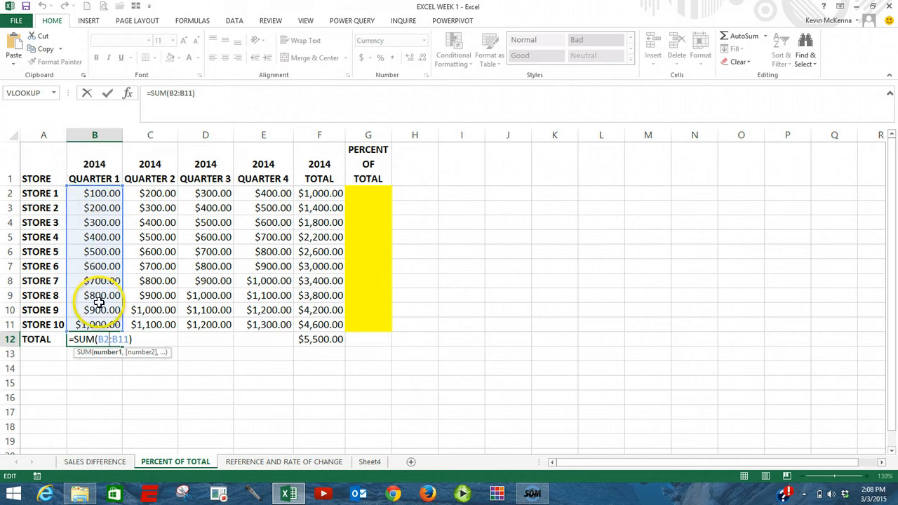
pyautogui.hotkey('ctrl', 'Return')
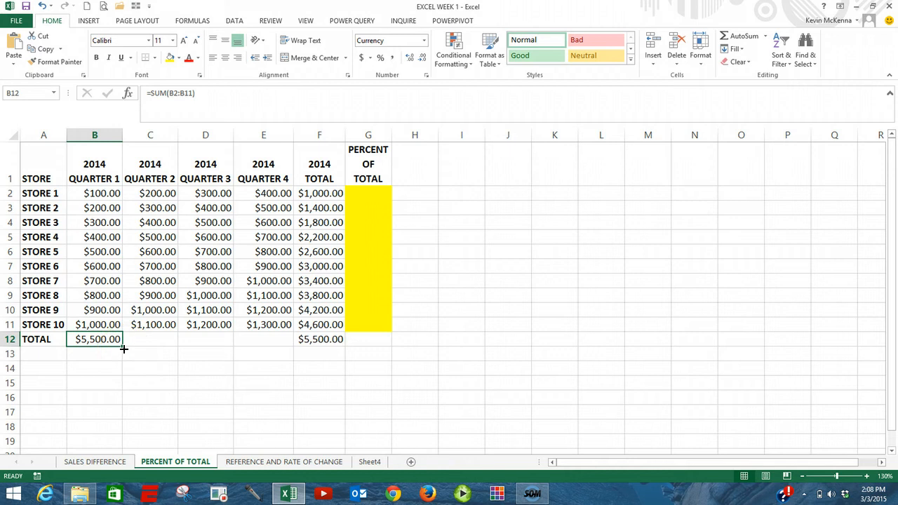
pyautogui.moveTo(124, 348); pyautogui.dragTo(321, 340)
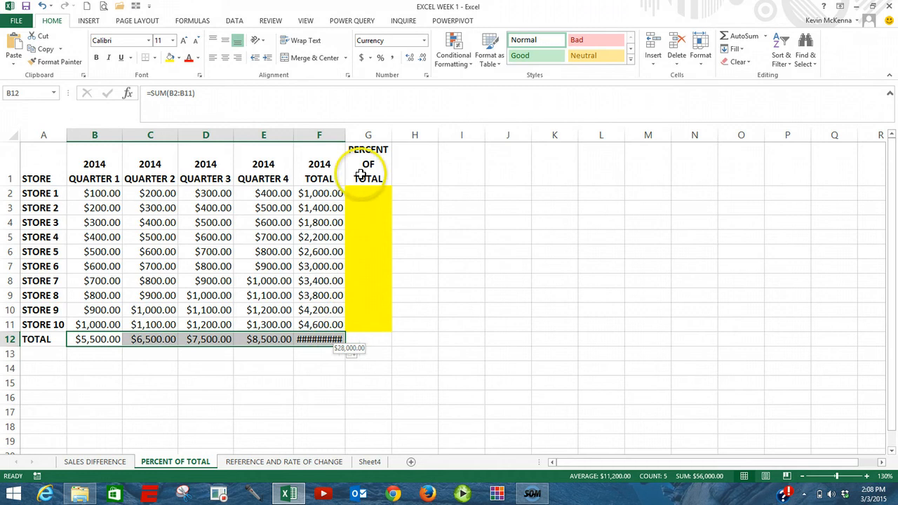
# Step: Autofit the width of column F and fill the grand total cell F12 with yellow
pyautogui.doubleClick(345, 133)
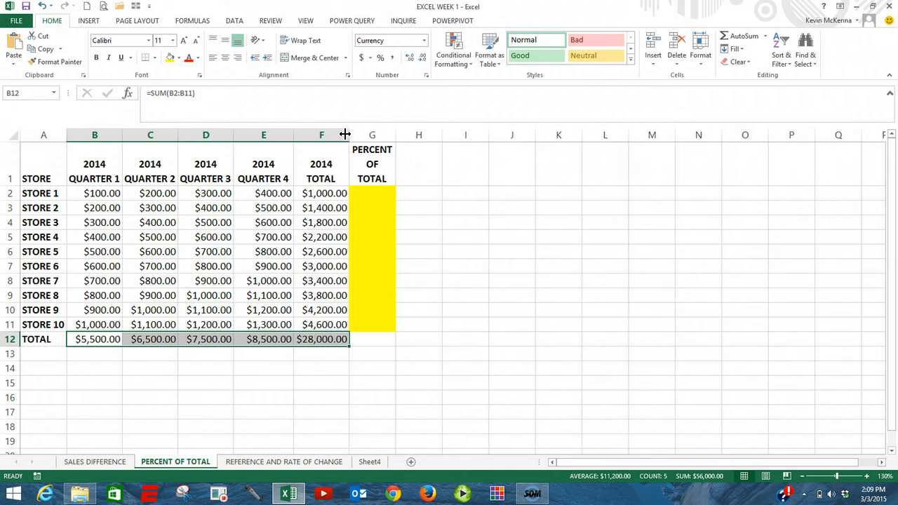
pyautogui.click(322, 338)
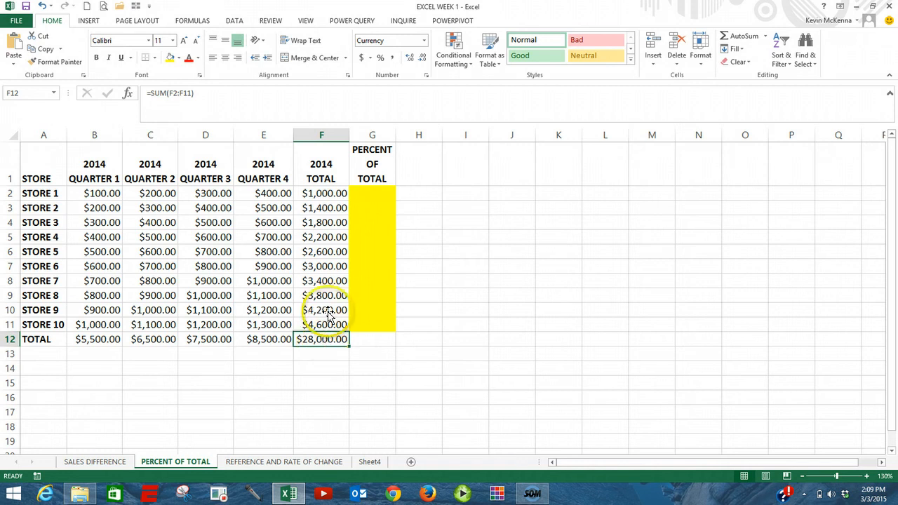
pyautogui.click(170, 59)
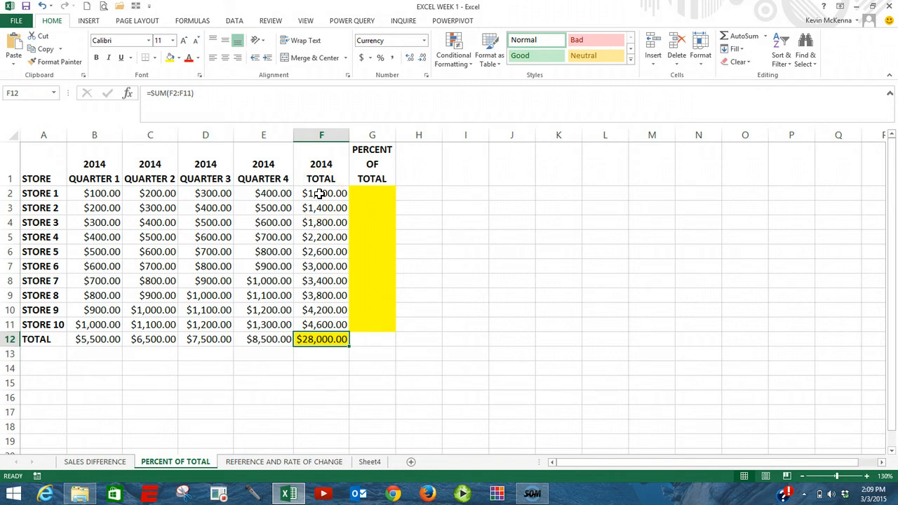
# Step: Examine how the store totals in F2, F3 and F4 relate to the grand total in F12
pyautogui.click(323, 194)
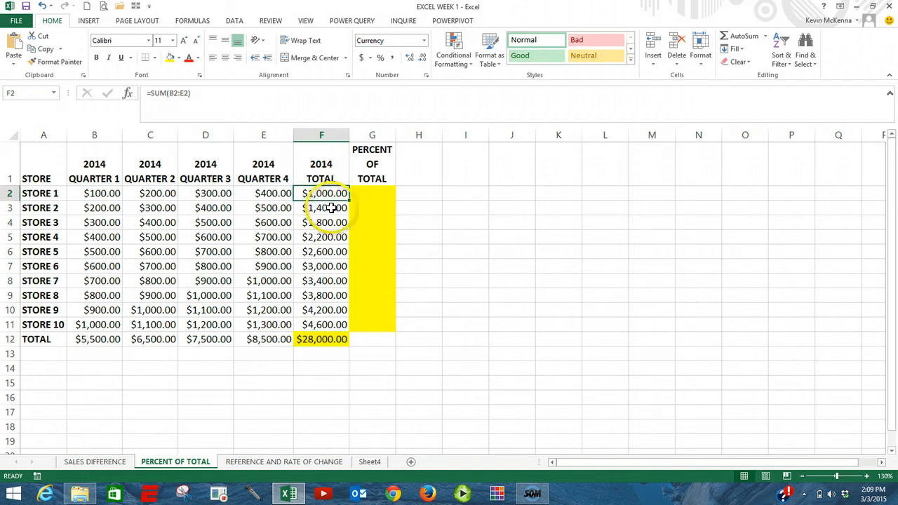
pyautogui.click(331, 208)
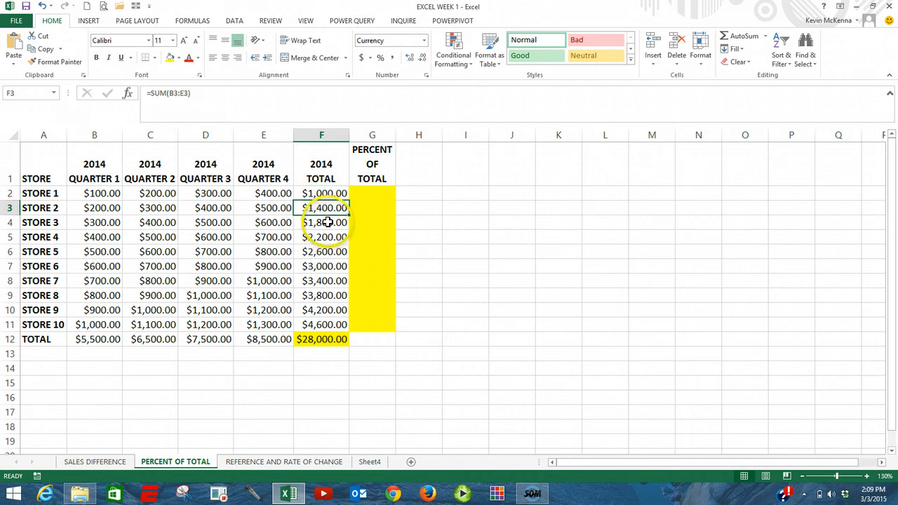
pyautogui.click(328, 222)
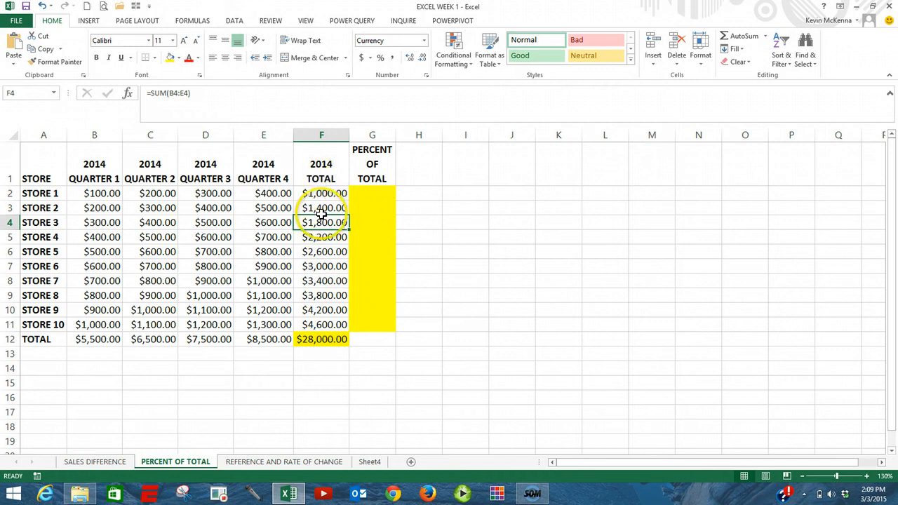
pyautogui.click(328, 338)
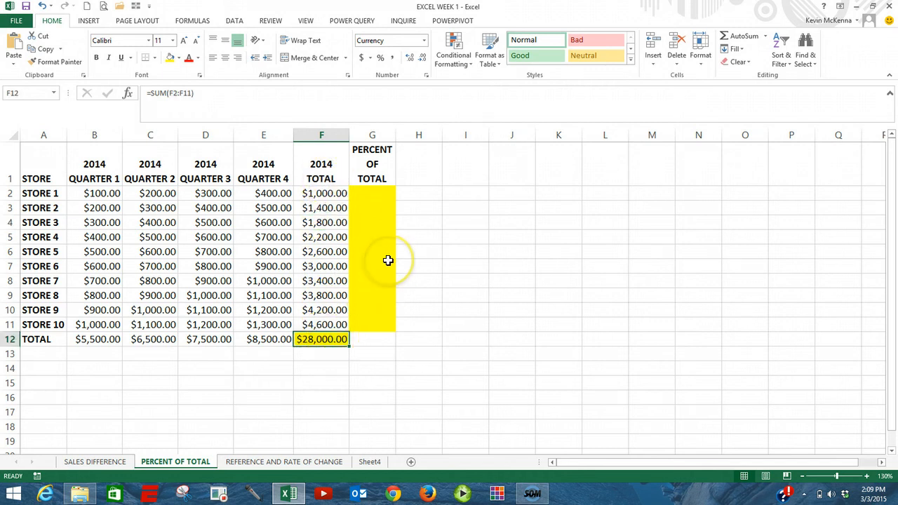
pyautogui.click(365, 194)
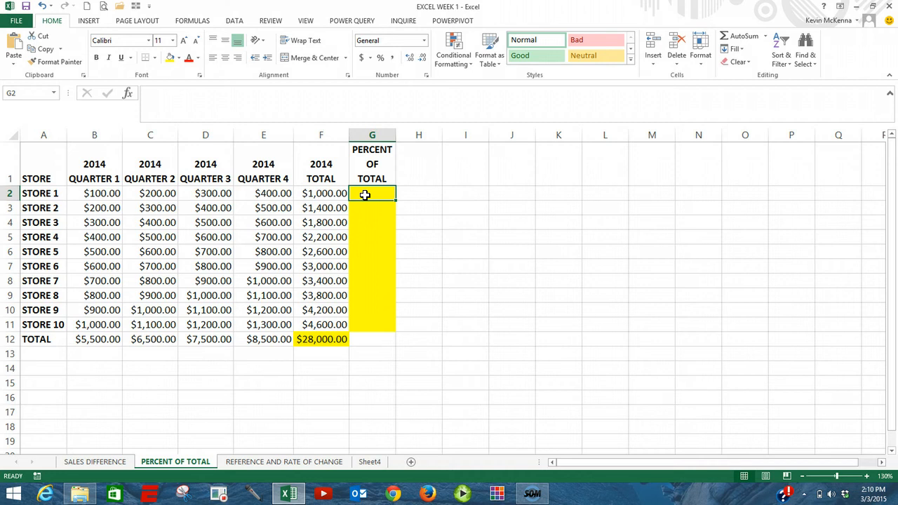
pyautogui.click(325, 193)
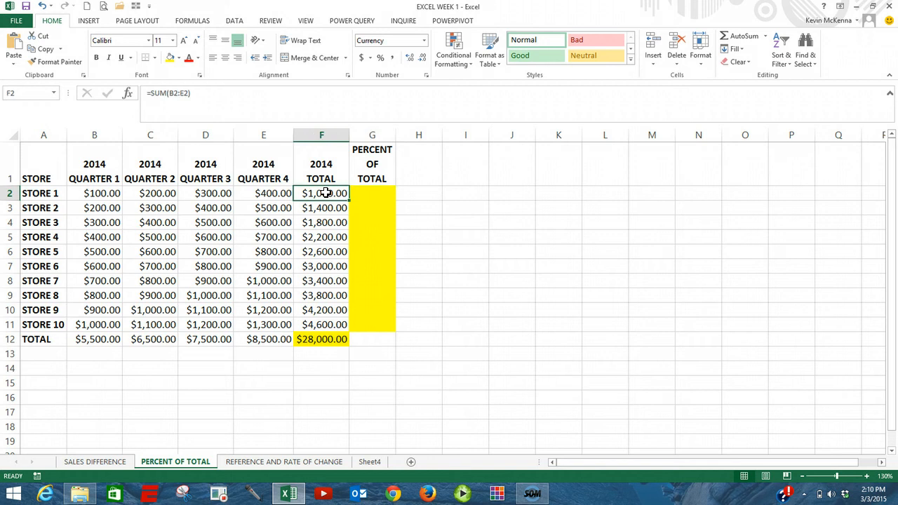
pyautogui.click(323, 341)
pyautogui.click(322, 341)
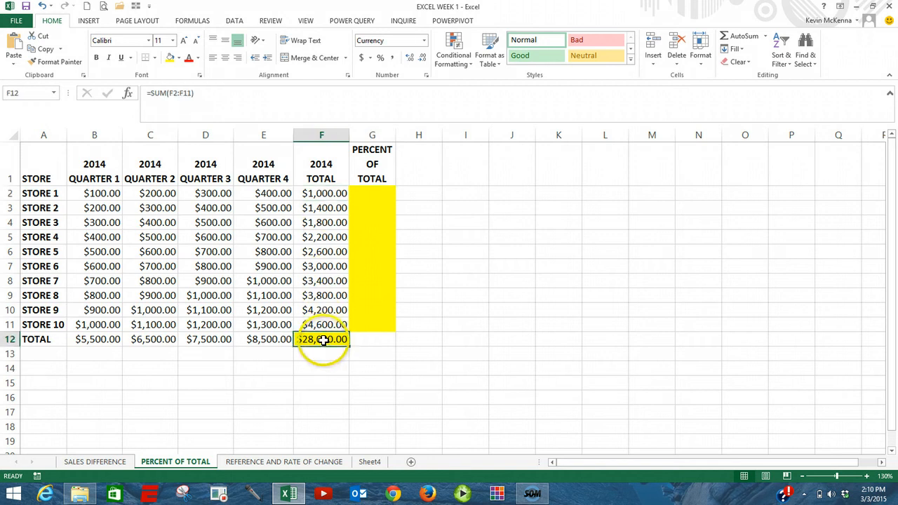
pyautogui.click(323, 208)
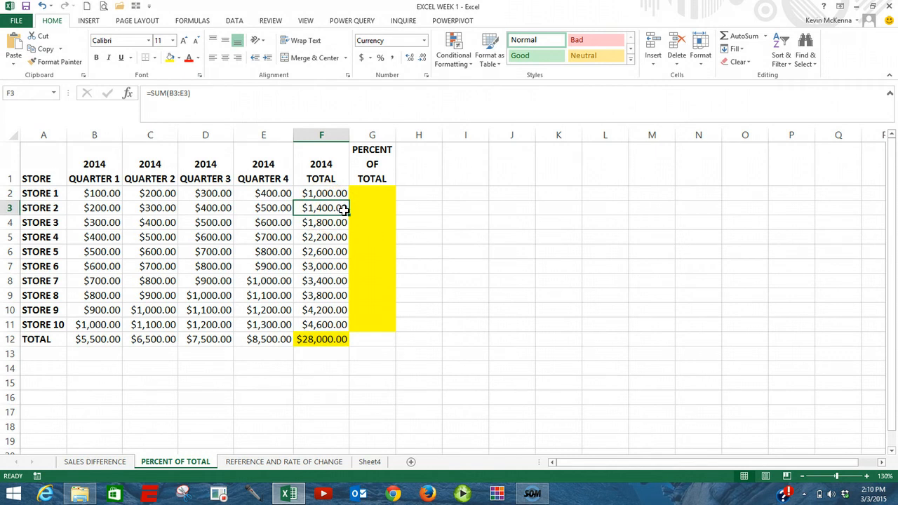
pyautogui.click(325, 340)
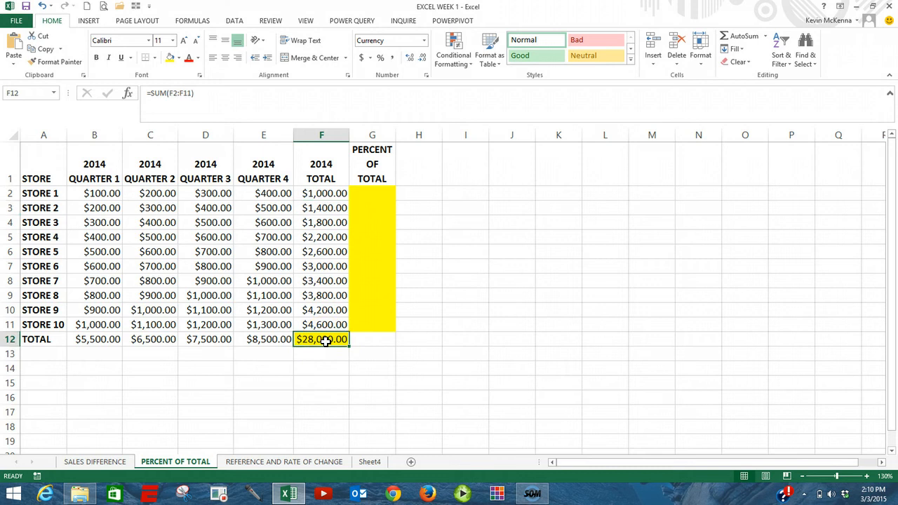
pyautogui.click(323, 222)
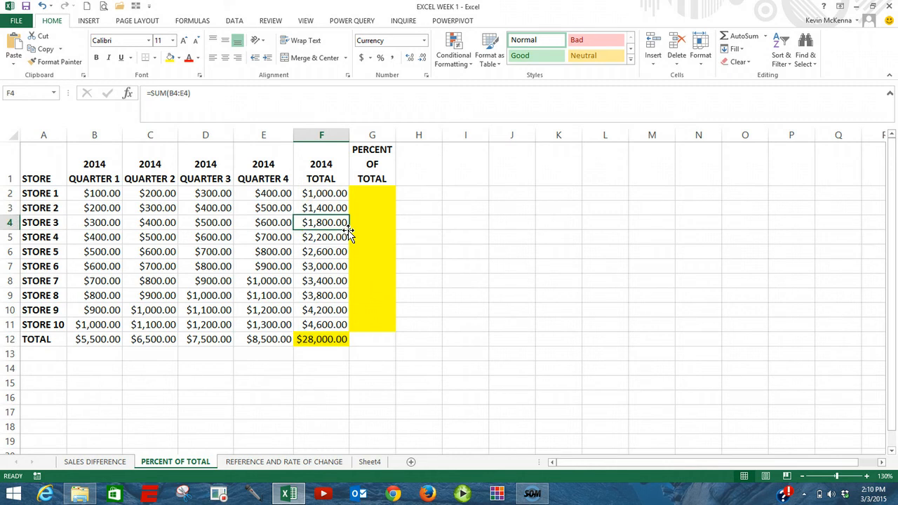
pyautogui.click(377, 194)
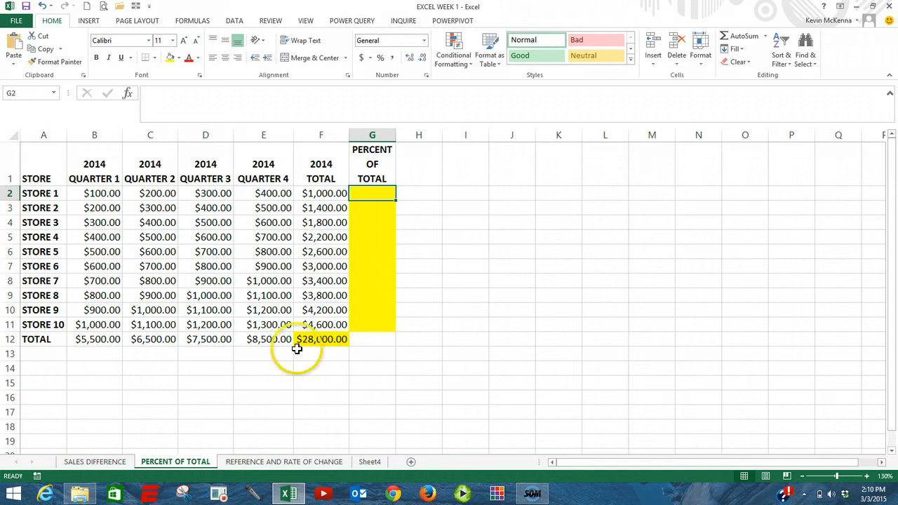
pyautogui.click(327, 338)
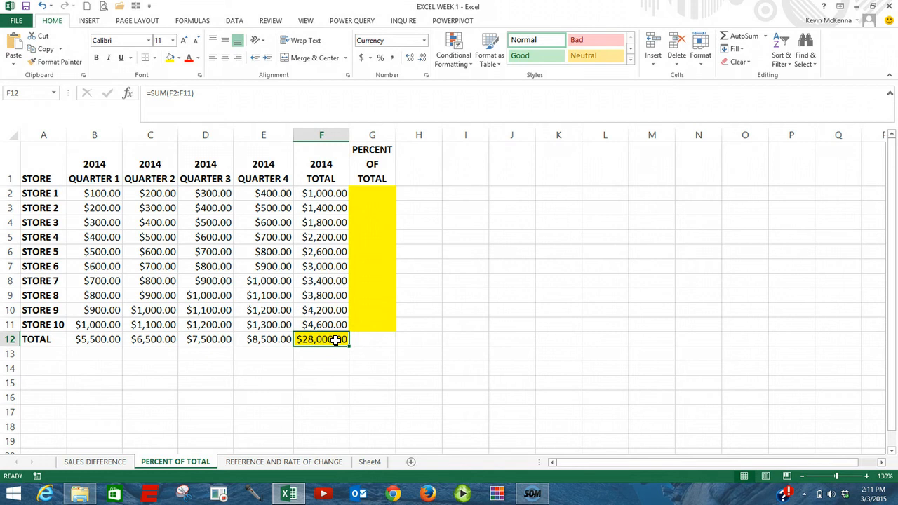
pyautogui.click(338, 193)
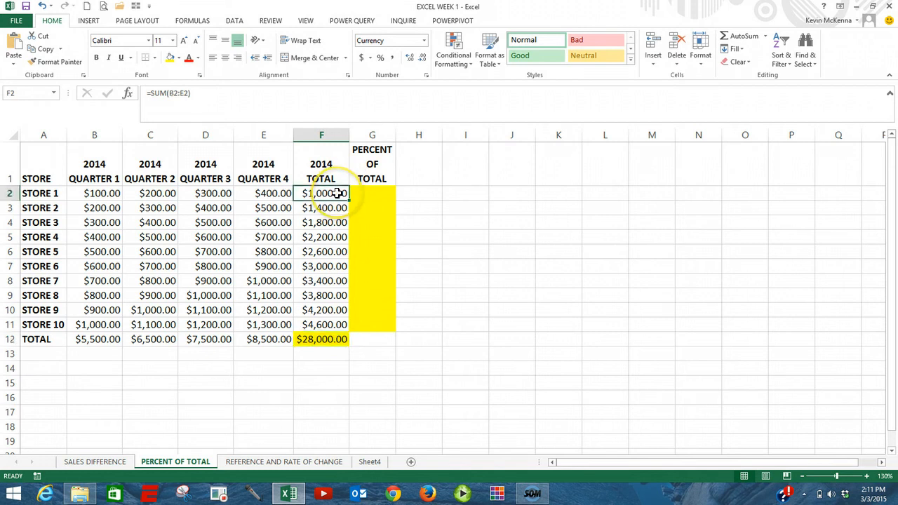
pyautogui.click(321, 339)
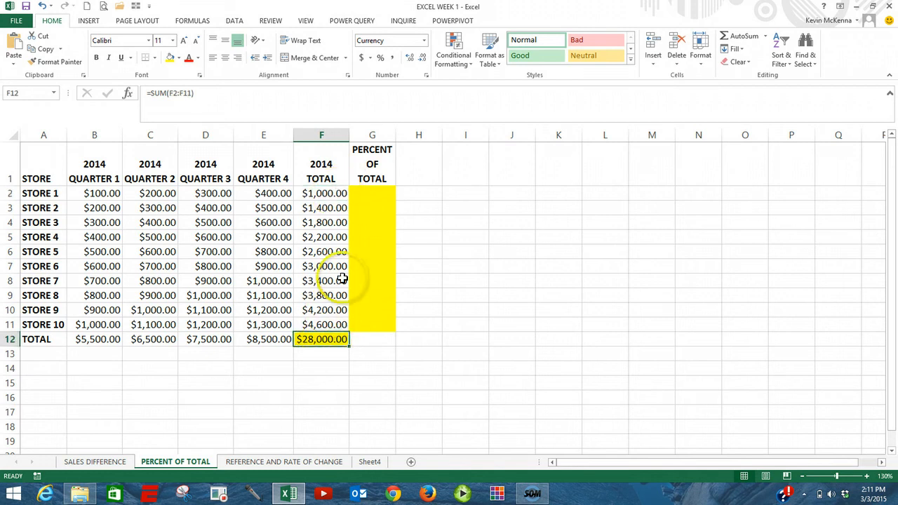
pyautogui.click(328, 208)
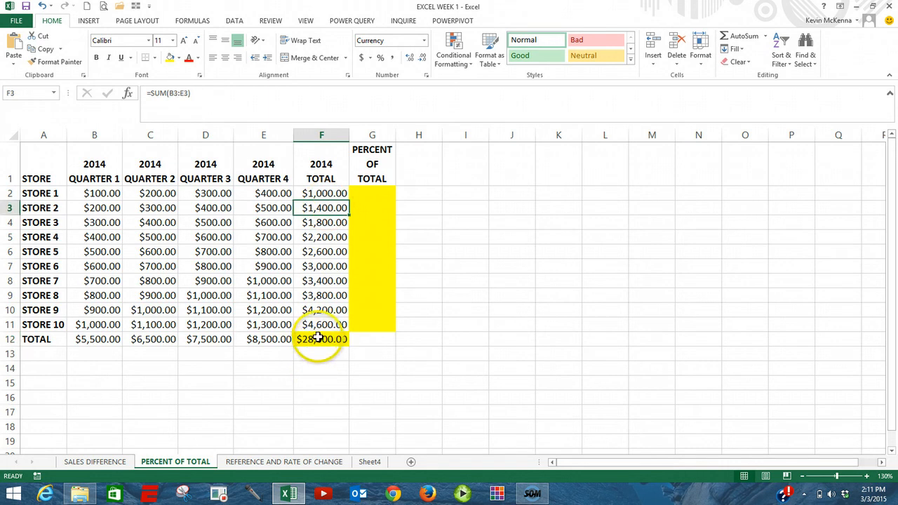
# Step: Enter =F2/F12 in G2 as Store 1's percent of total and format the cell as a percentage
pyautogui.click(360, 192)
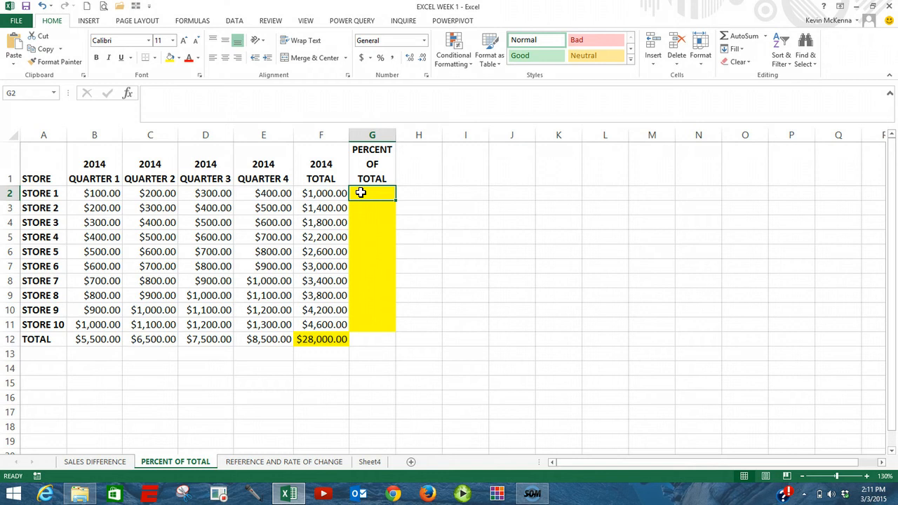
pyautogui.write('=')
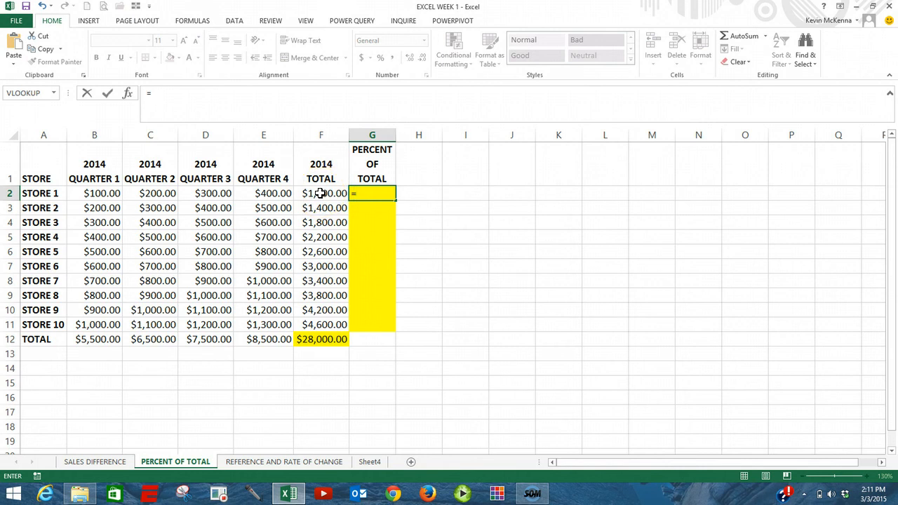
pyautogui.click(319, 193)
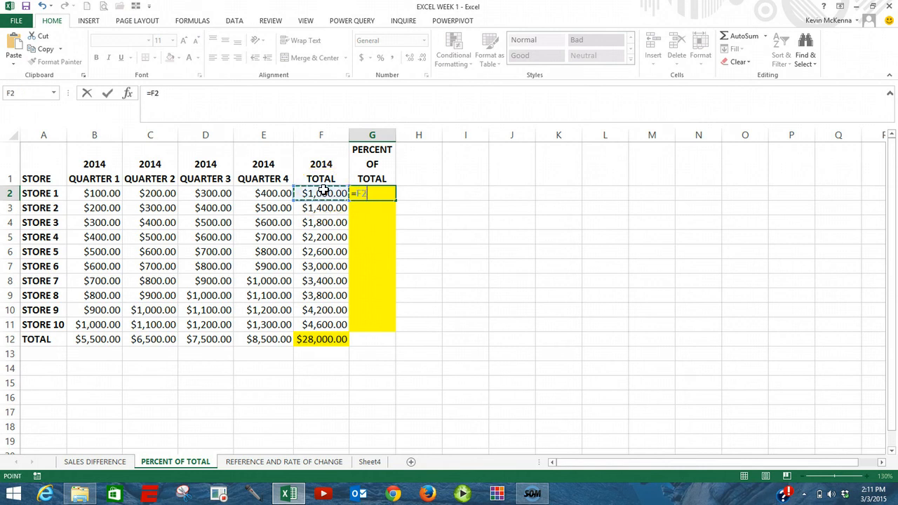
pyautogui.write('/')
pyautogui.click(316, 338)
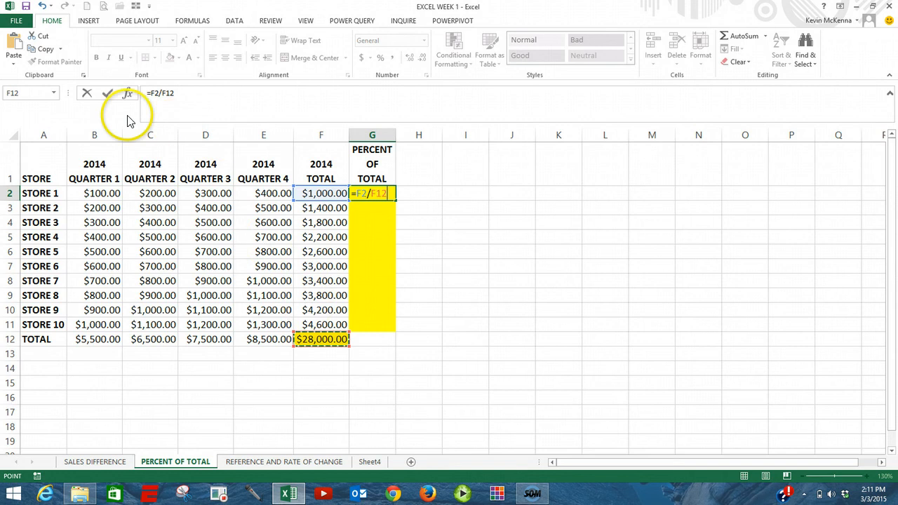
pyautogui.click(108, 96)
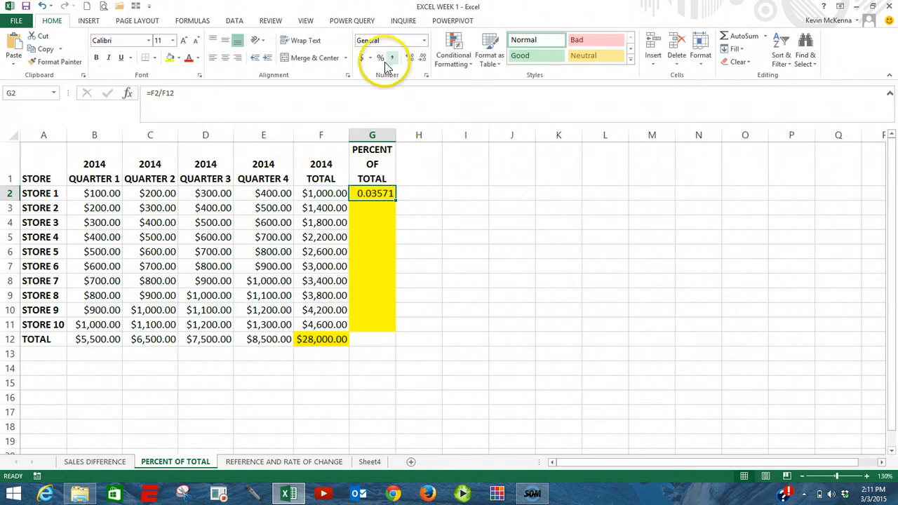
pyautogui.click(383, 59)
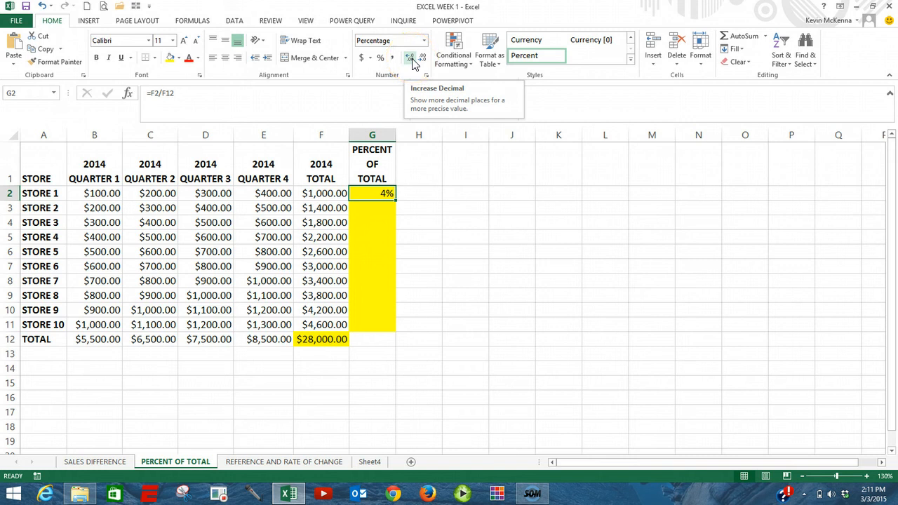
# Step: Display Store 1's percentage in G2 with one decimal place and check which cells its formula references
pyautogui.click(412, 59)
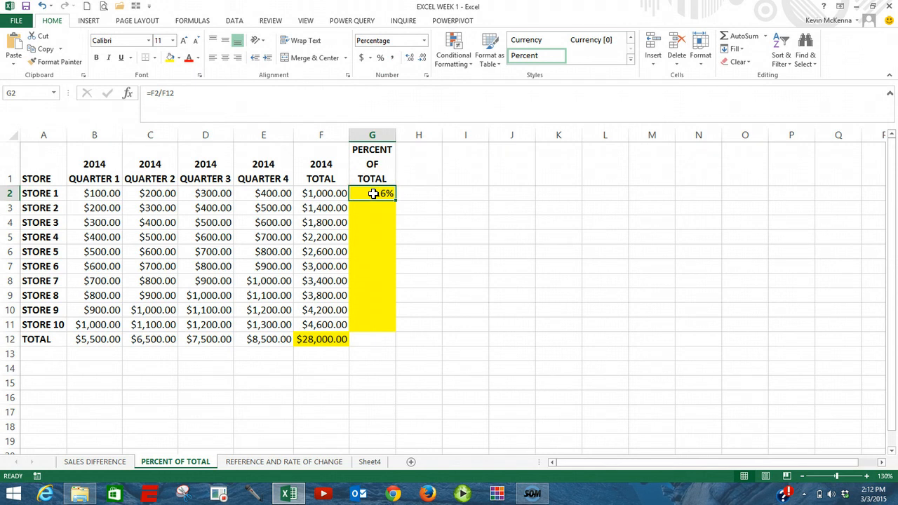
pyautogui.doubleClick(373, 193)
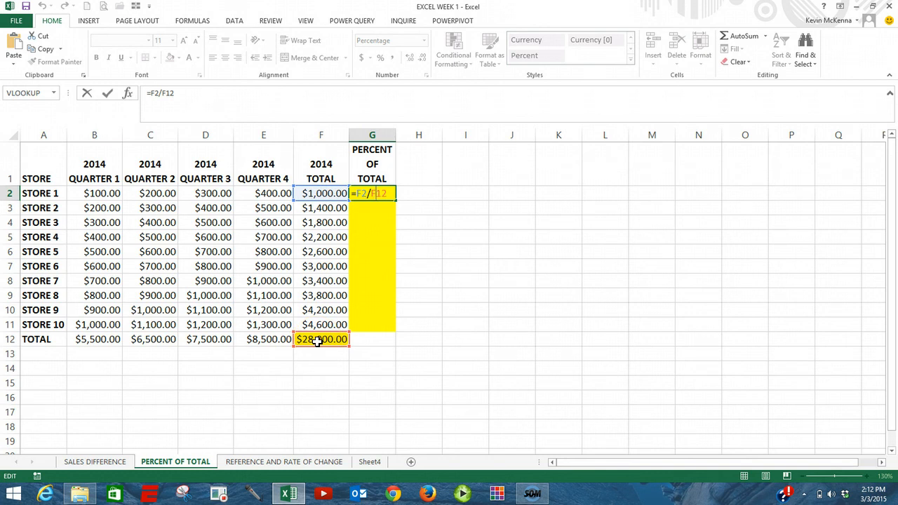
pyautogui.press('Escape')
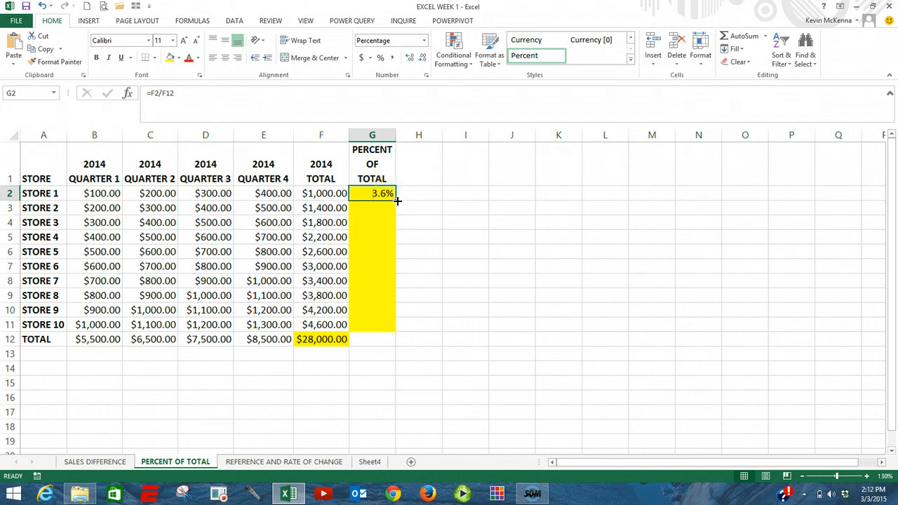
# Step: Try to fill the G2 formula down through G11 and inspect the cell references copied into G3
pyautogui.moveTo(397, 201); pyautogui.dragTo(385, 328)
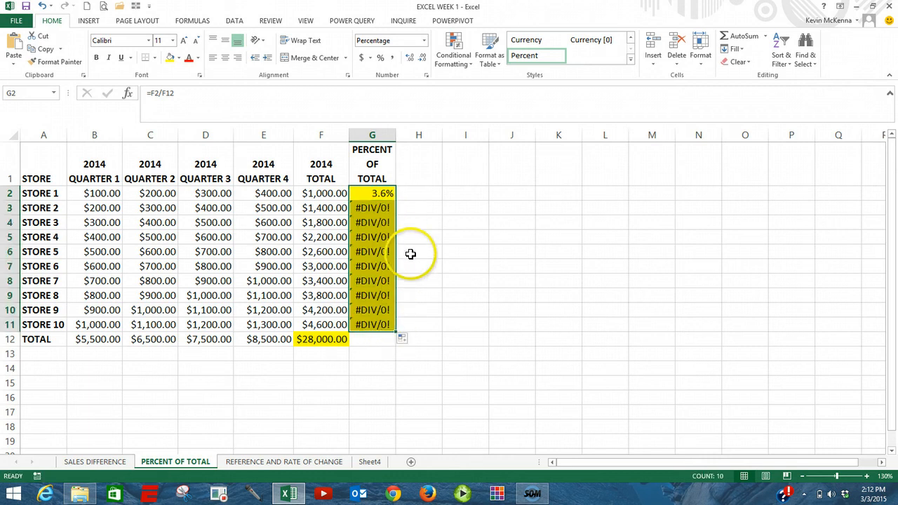
pyautogui.click(372, 208)
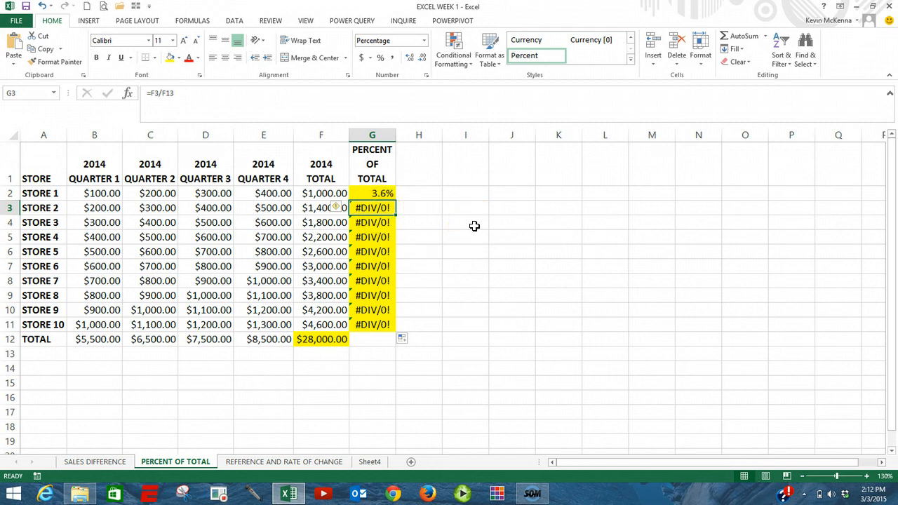
pyautogui.doubleClick(375, 207)
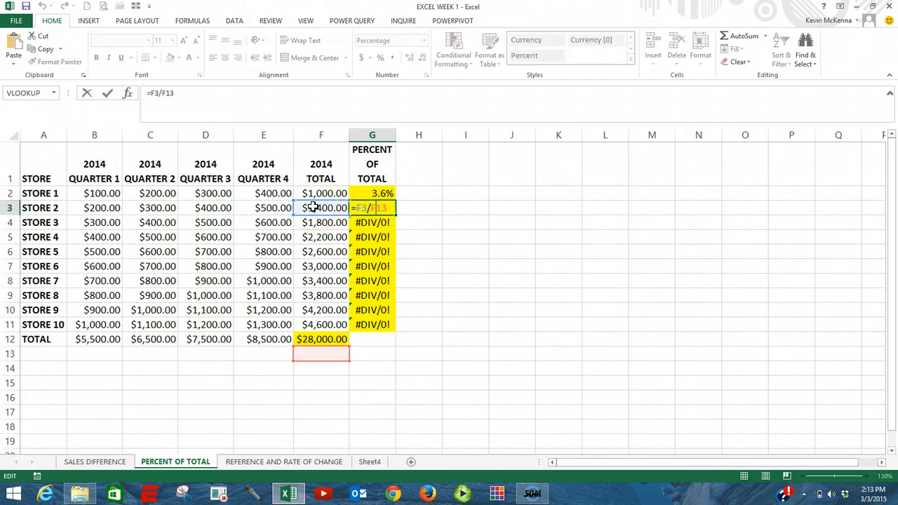
pyautogui.click(378, 208)
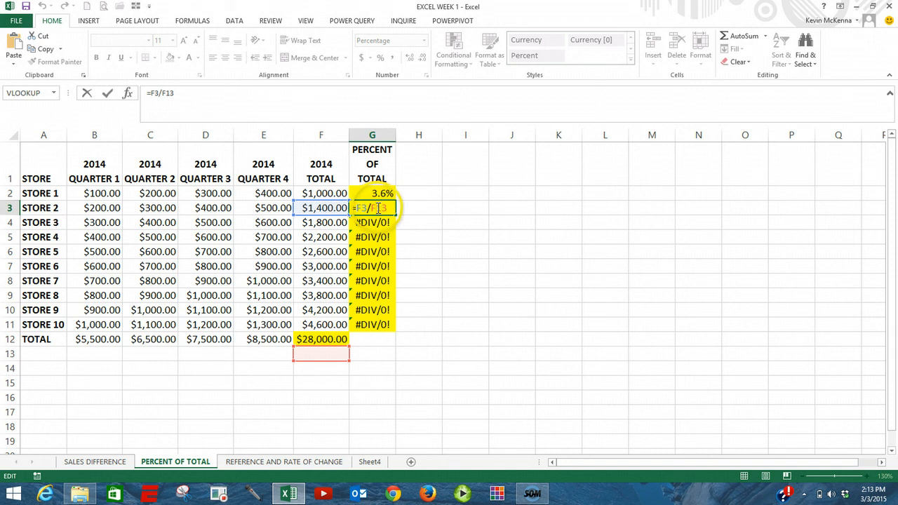
pyautogui.click(326, 353)
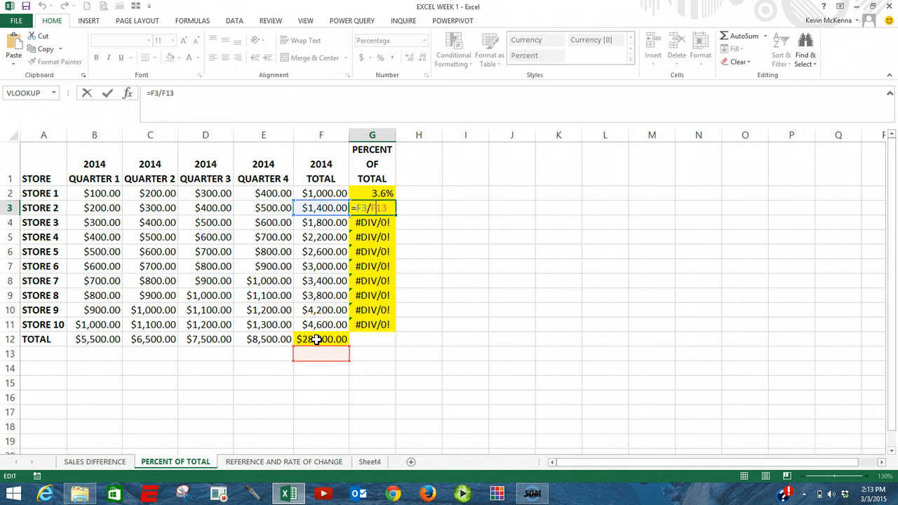
pyautogui.hotkey('ctrl', 'Return')
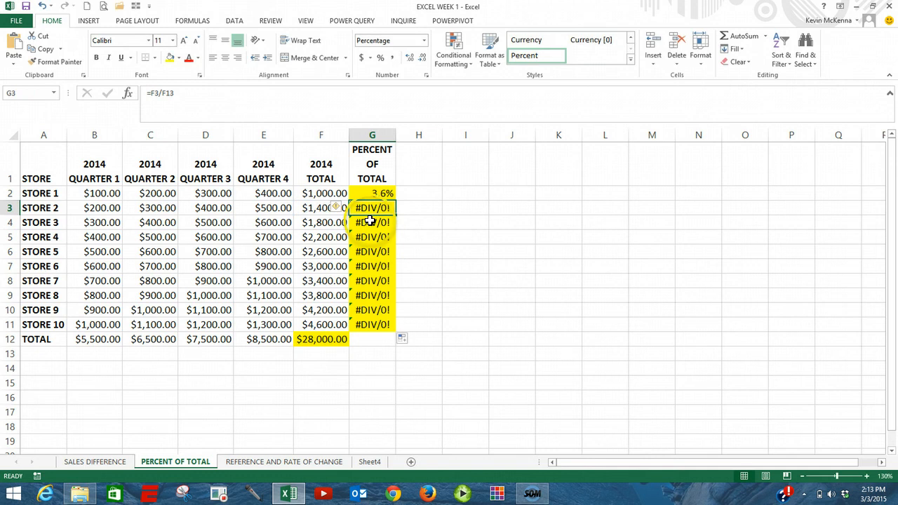
# Step: Examine which cells the copied formulas in G4 and G5 divide by
pyautogui.click(370, 221)
pyautogui.doubleClick(370, 222)
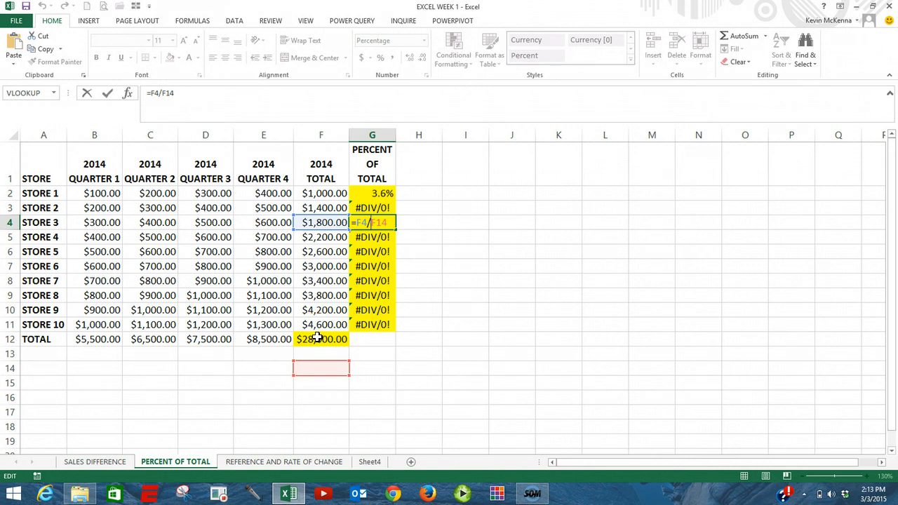
pyautogui.hotkey('ctrl', 'Return')
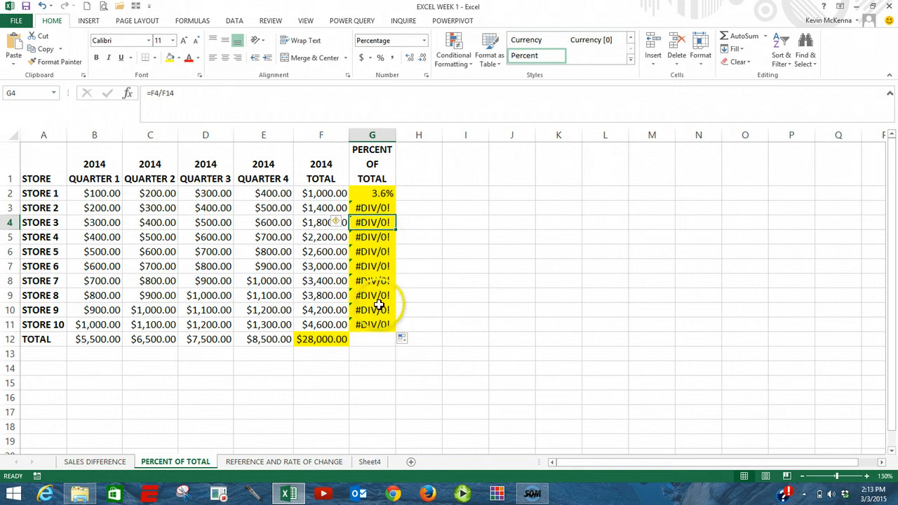
pyautogui.doubleClick(372, 238)
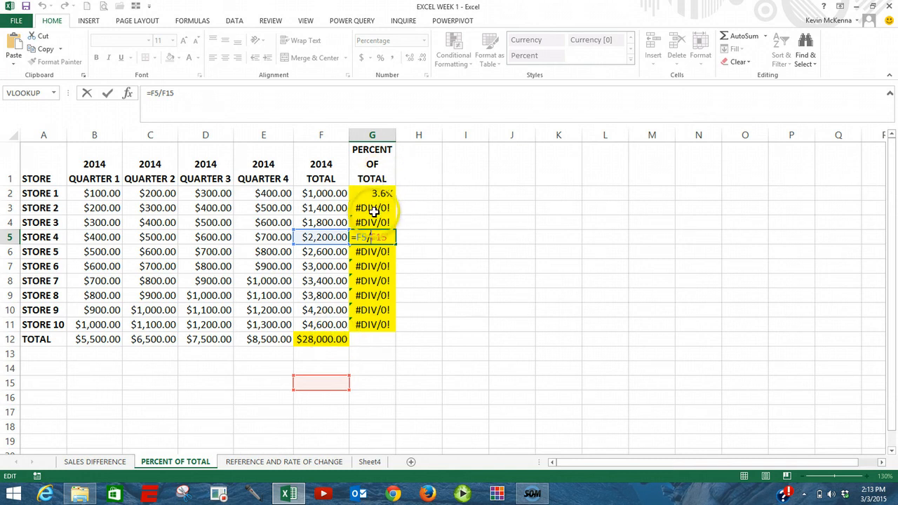
pyautogui.hotkey('ctrl', 'Return')
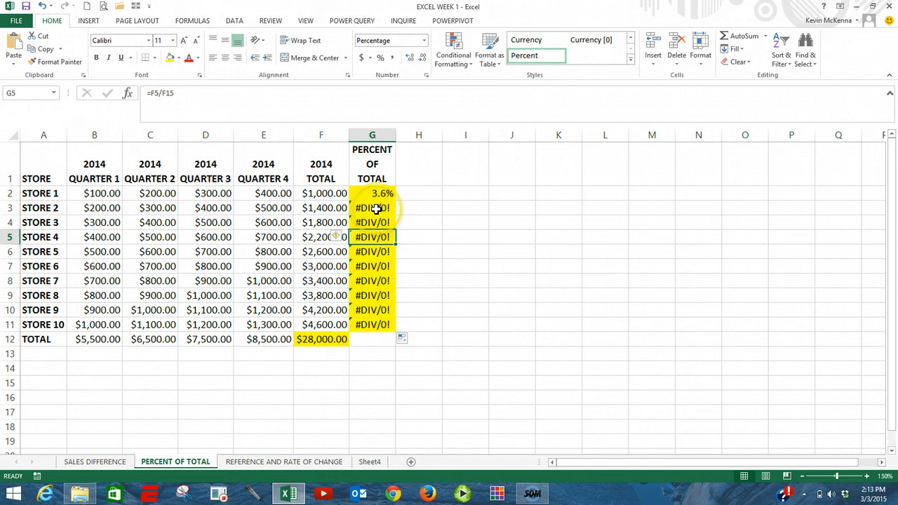
# Step: Undo the fill of the percentage formula in G3 through G11
pyautogui.click(374, 207)
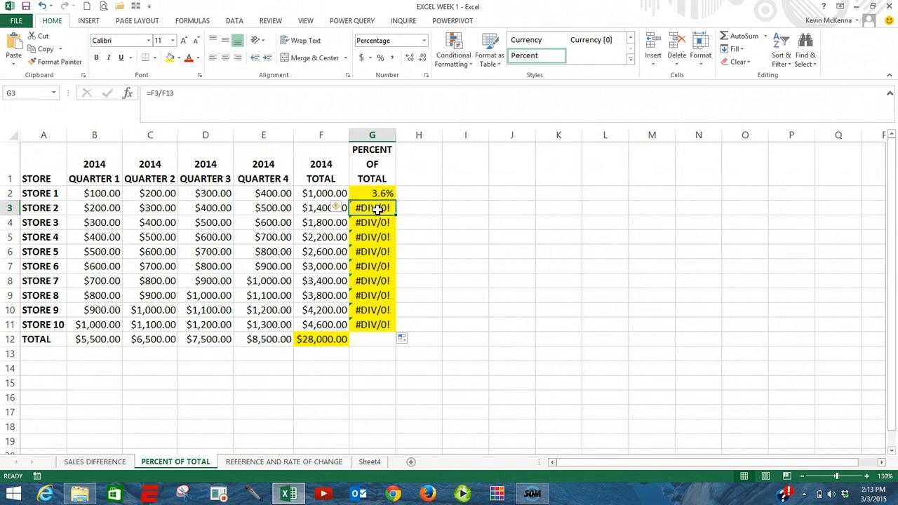
pyautogui.click(62, 8)
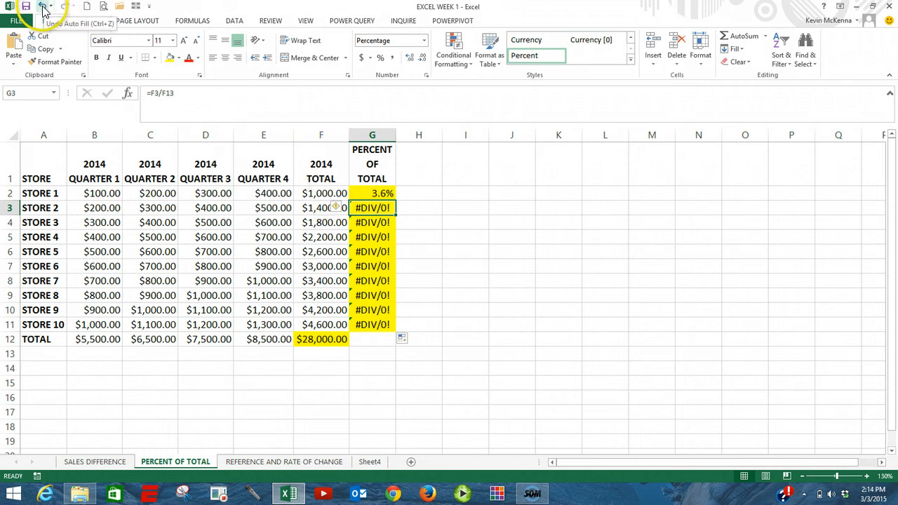
pyautogui.click(43, 9)
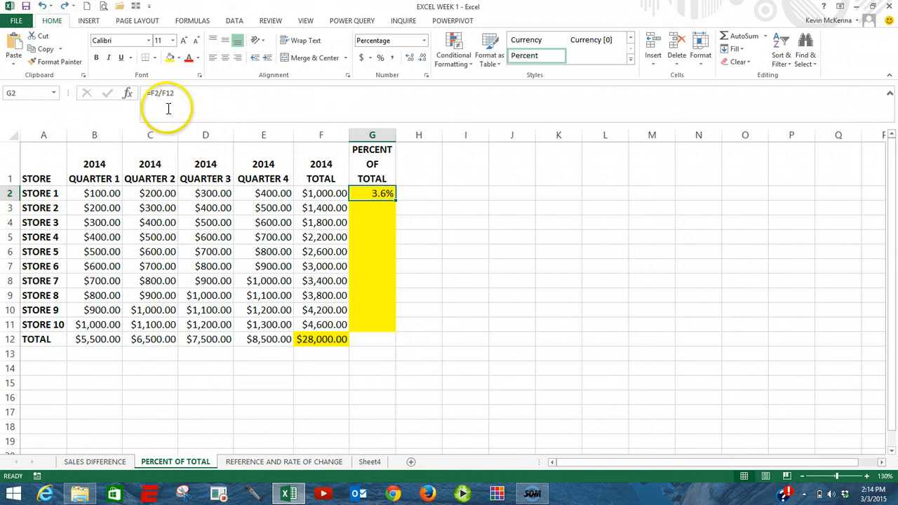
# Step: Make the grand total reference absolute in G2 so the formula reads =F2/$F$12, and fill it down through G11
pyautogui.doubleClick(364, 192)
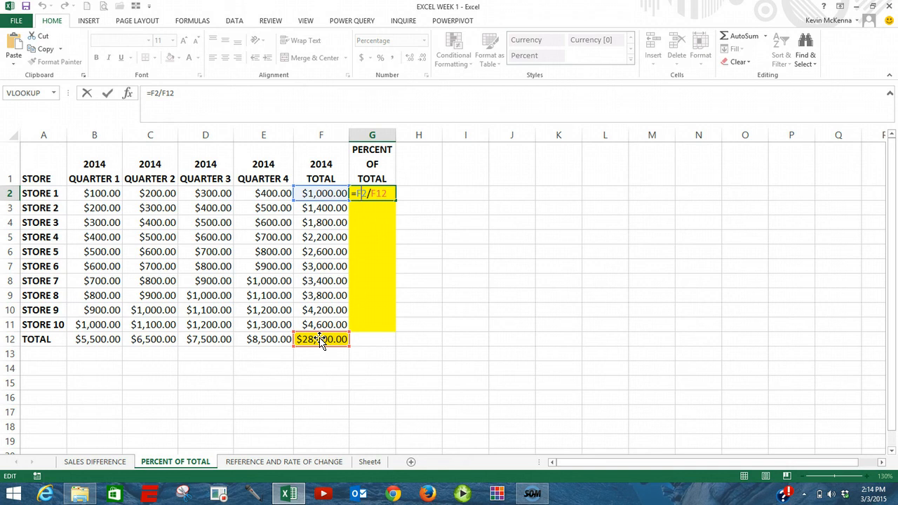
pyautogui.click(182, 94)
pyautogui.press('F4')
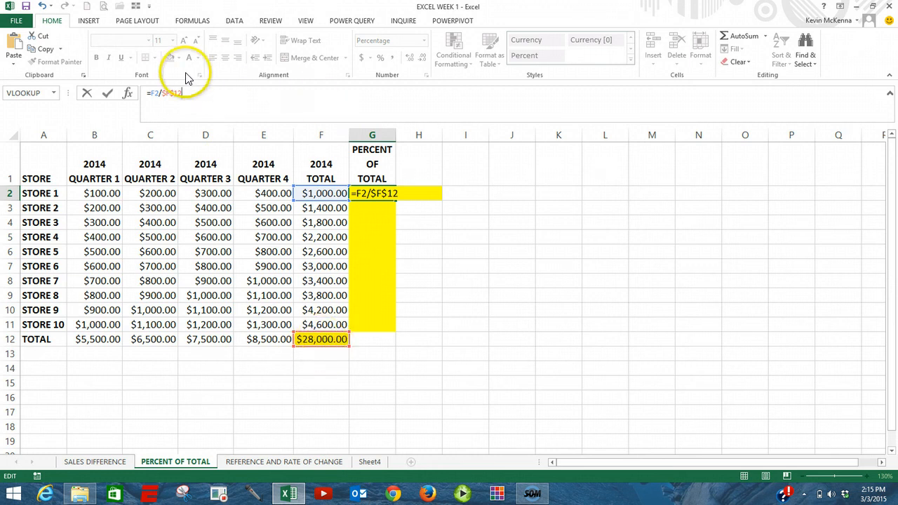
pyautogui.click(107, 93)
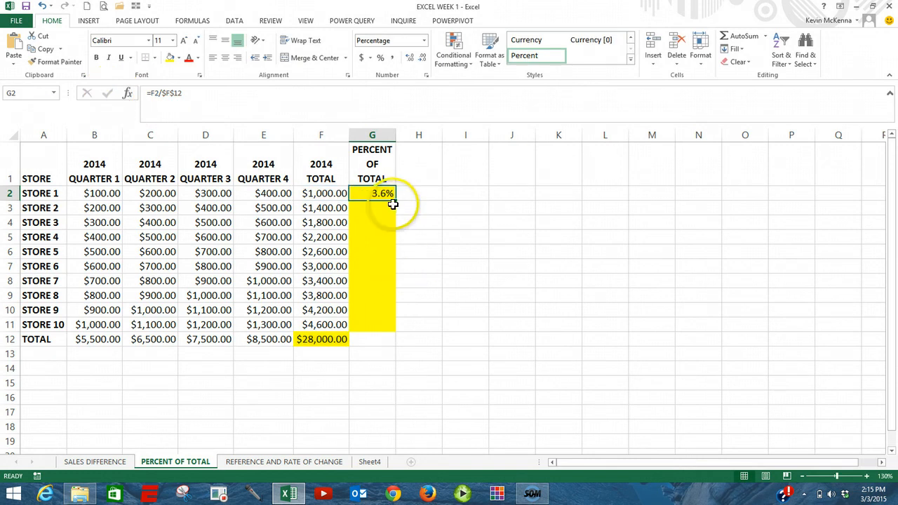
pyautogui.moveTo(397, 201); pyautogui.dragTo(392, 335)
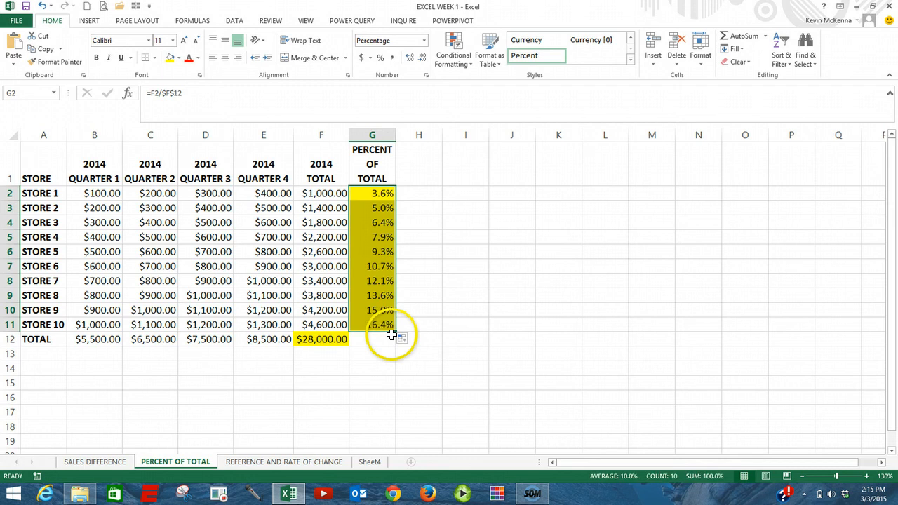
# Step: Examine the references in the G11 and G2 formulas against the grand total cell F12
pyautogui.click(377, 325)
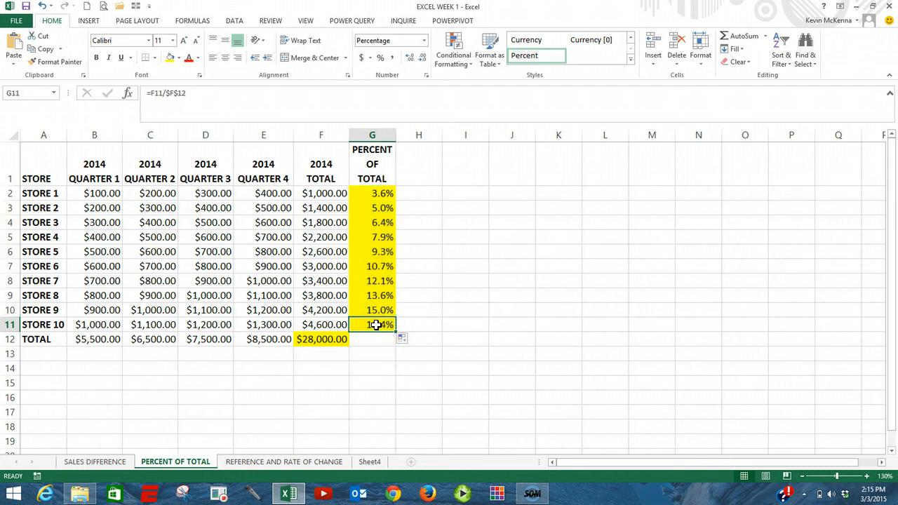
pyautogui.doubleClick(377, 325)
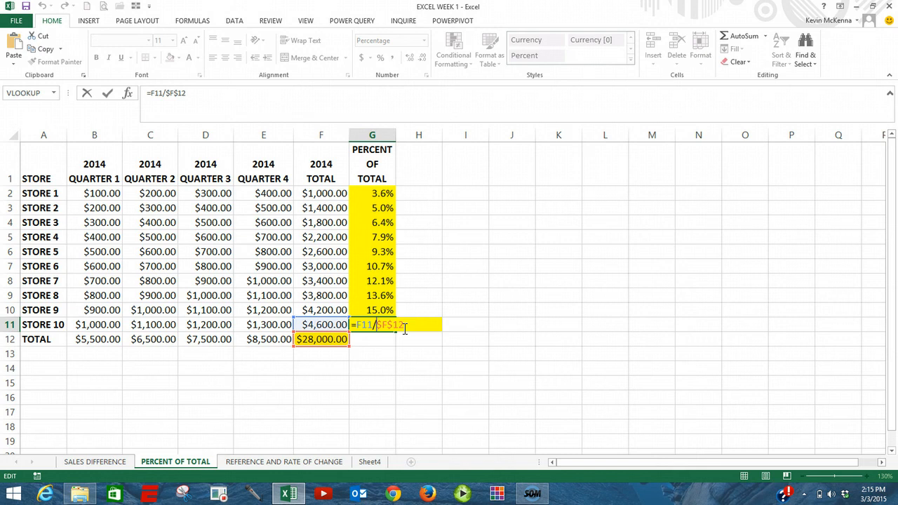
pyautogui.hotkey('ctrl', 'Return')
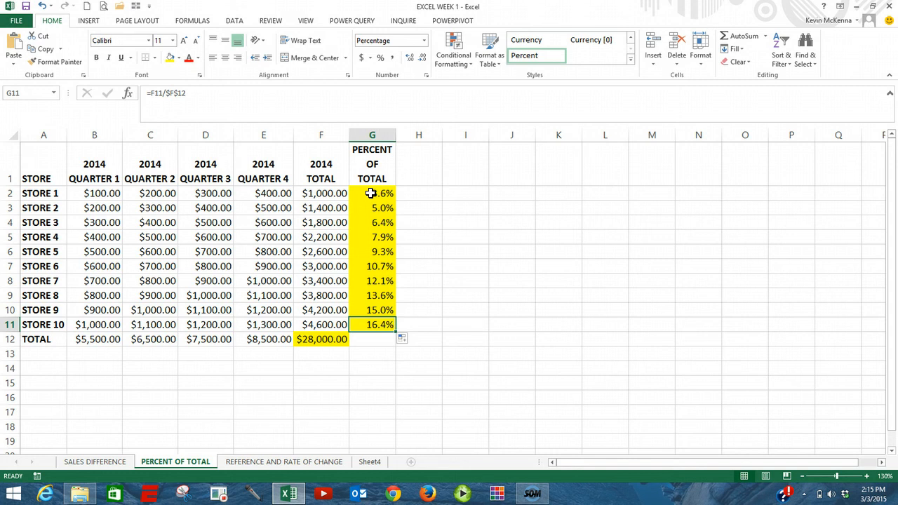
pyautogui.click(370, 194)
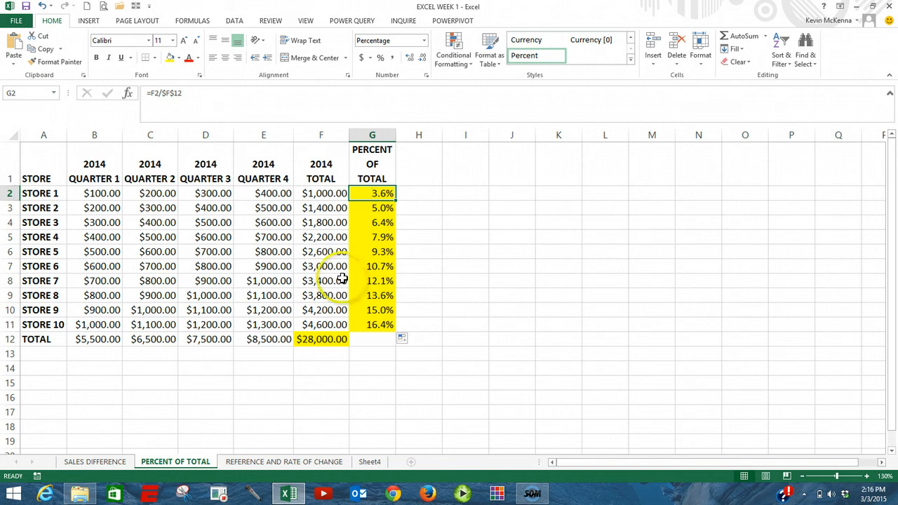
pyautogui.click(324, 339)
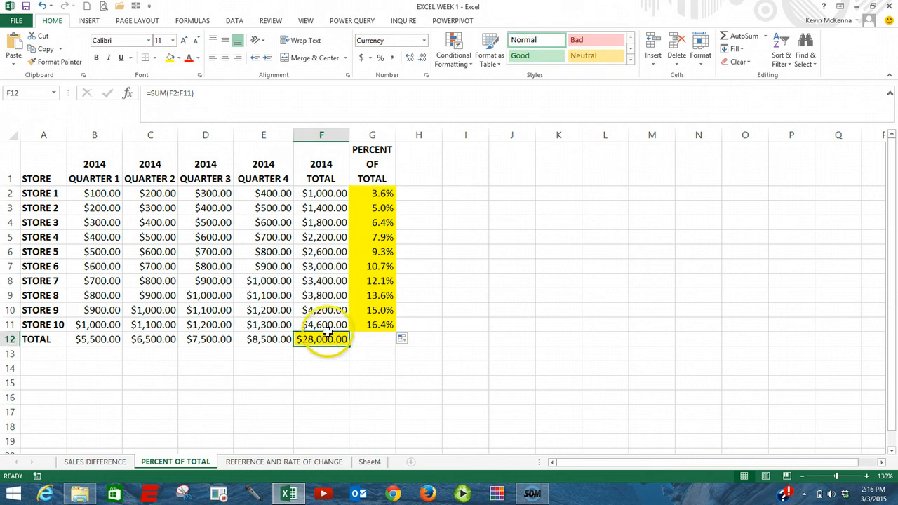
pyautogui.click(388, 195)
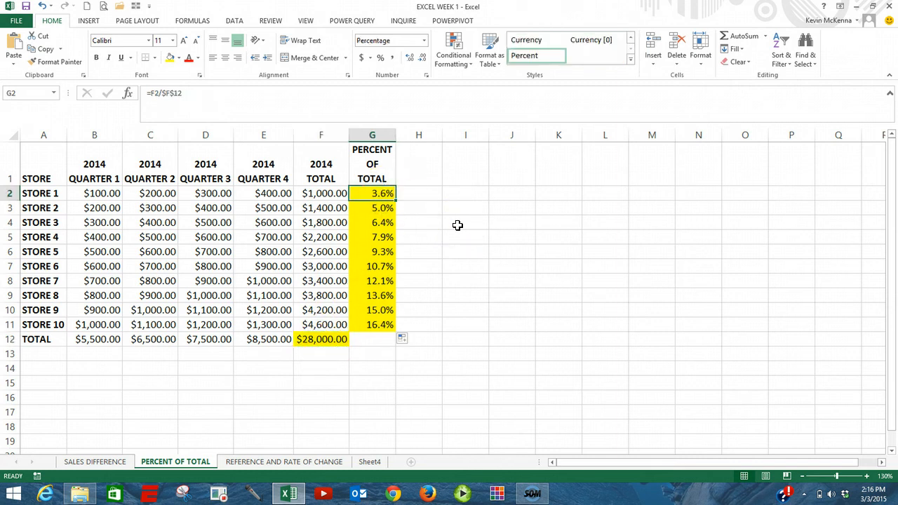